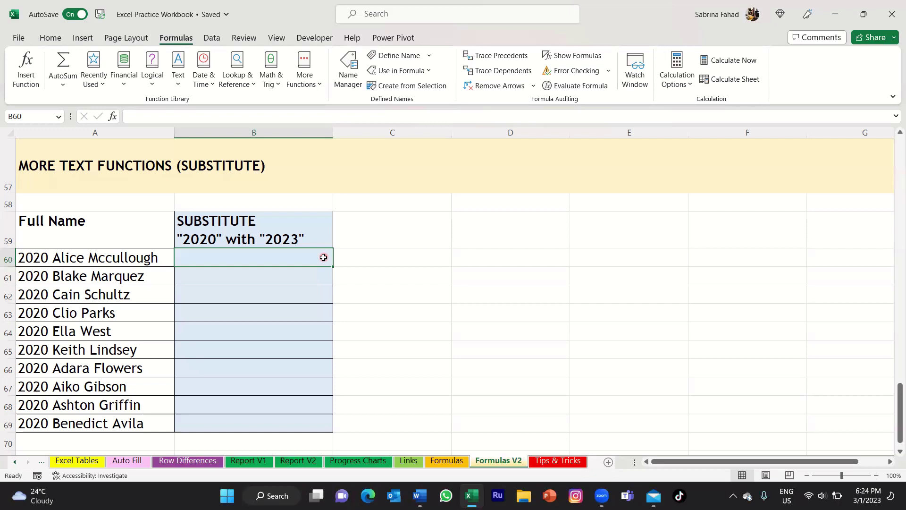
Step: Check the Full Name column, then begin =substitute( in cell B60
click(156, 241)
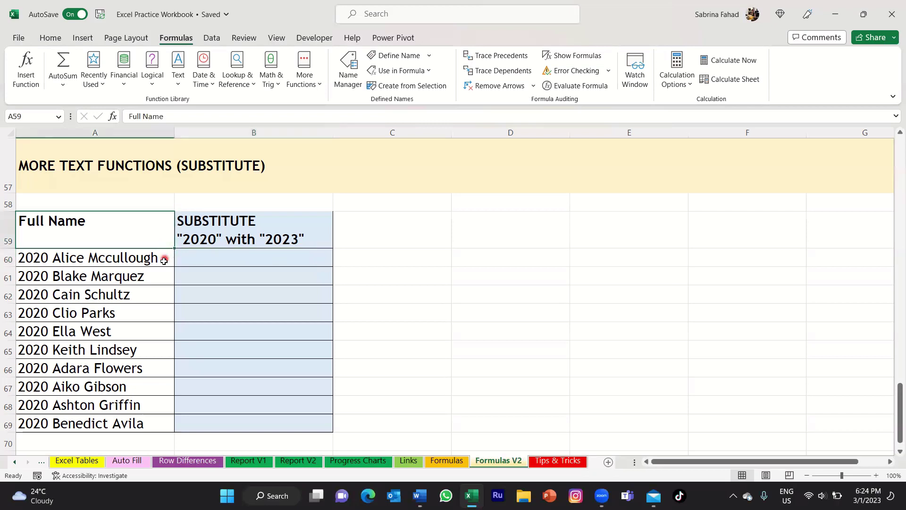
click(166, 259)
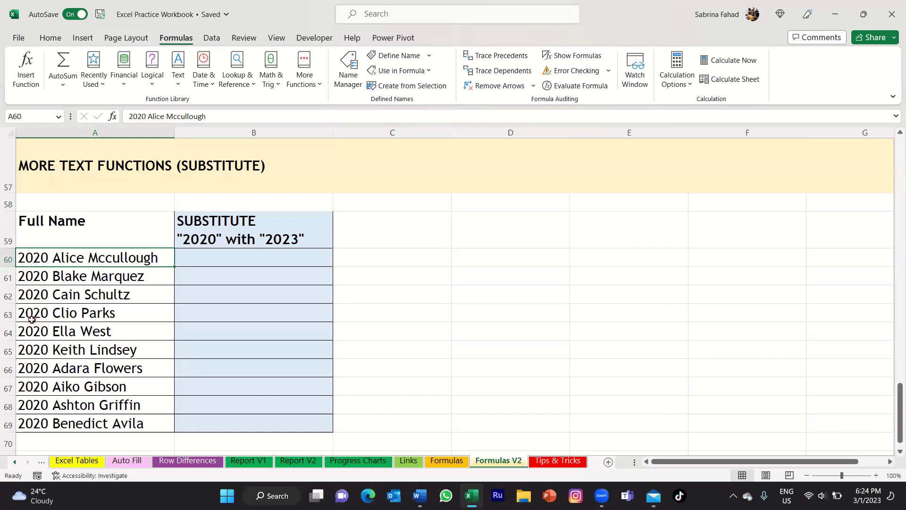
click(307, 258)
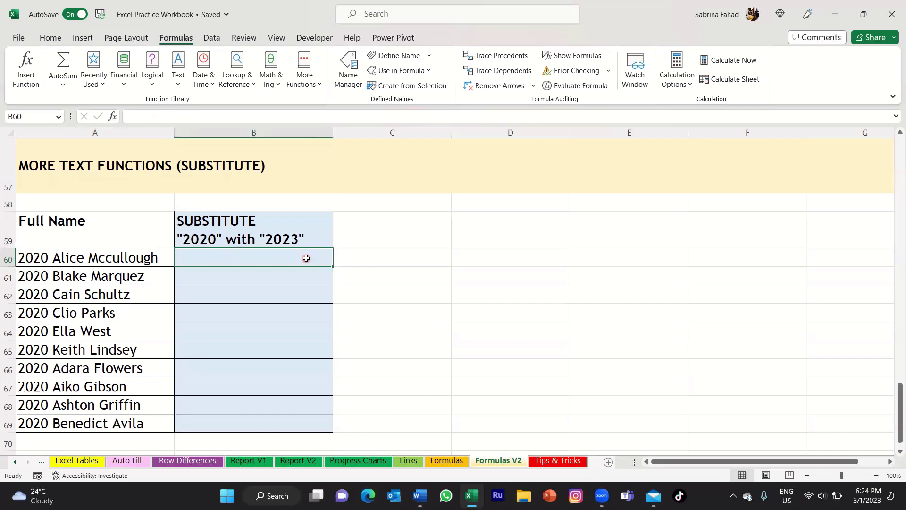
text(=)
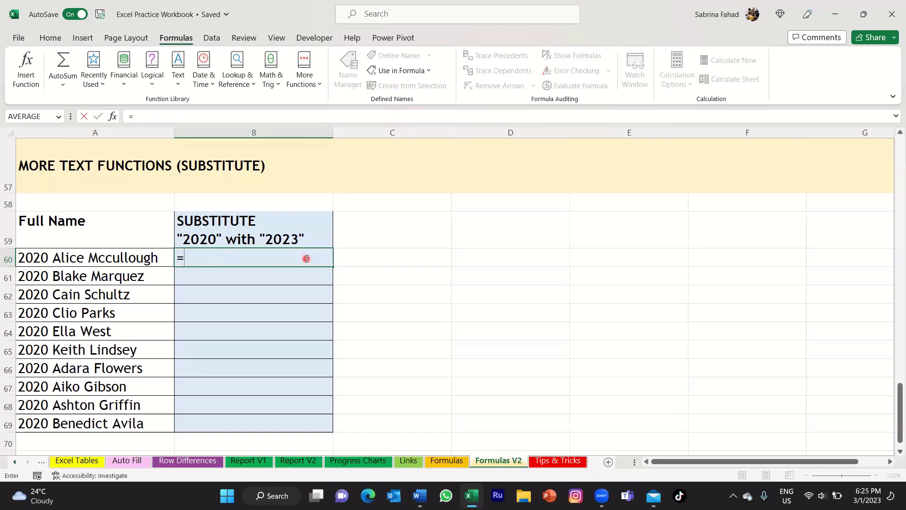
text(substitute)
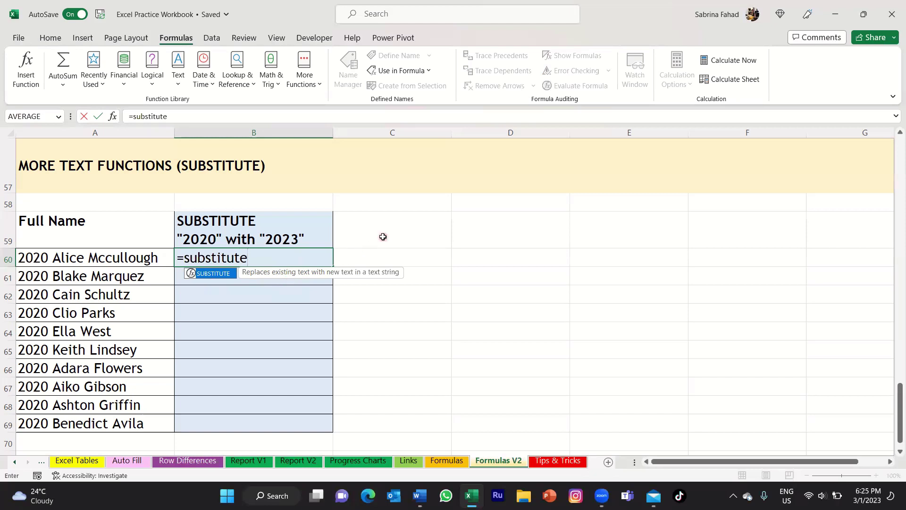
text(()
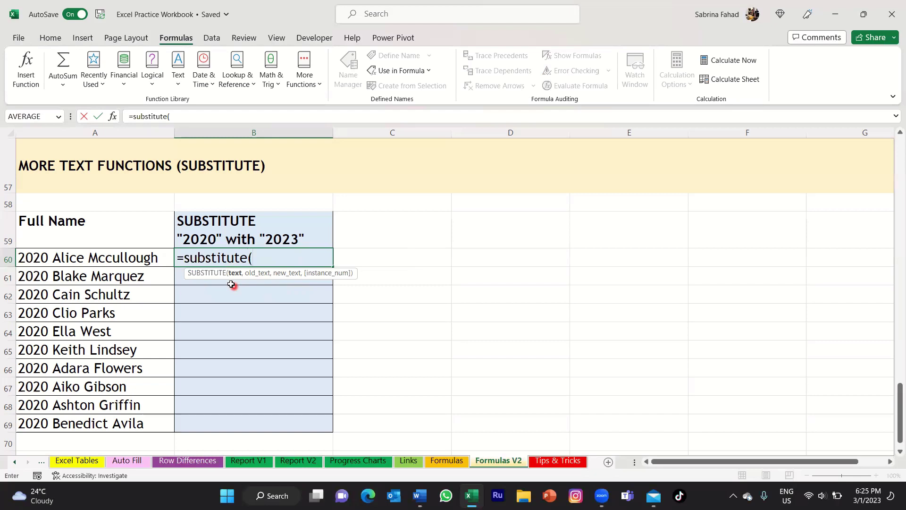
click(166, 259)
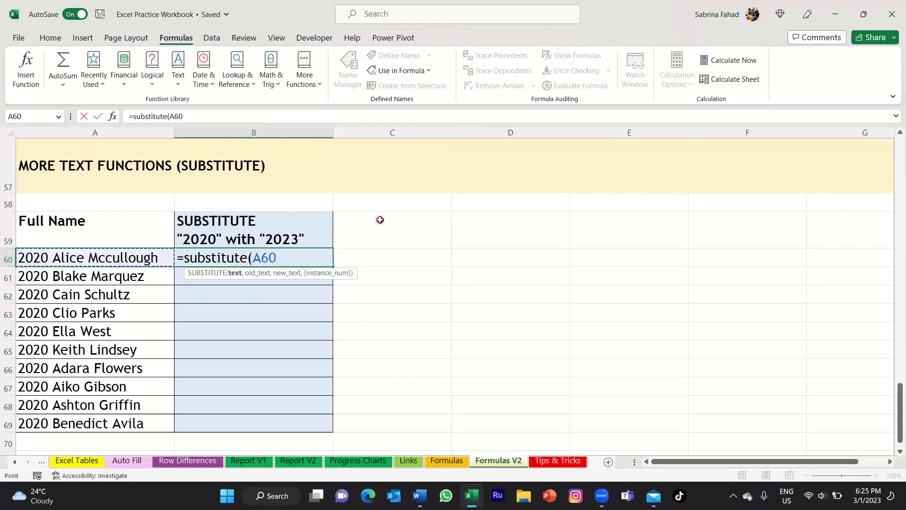
text(,)
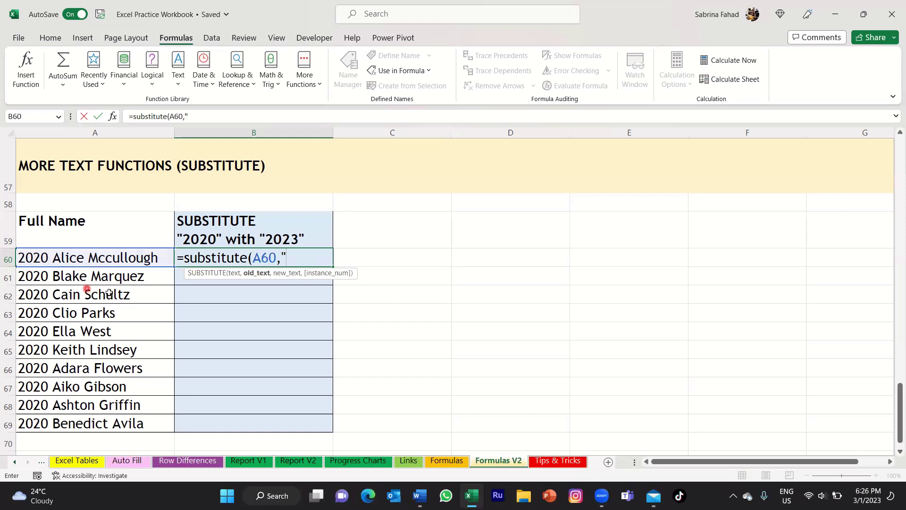
text(2020)
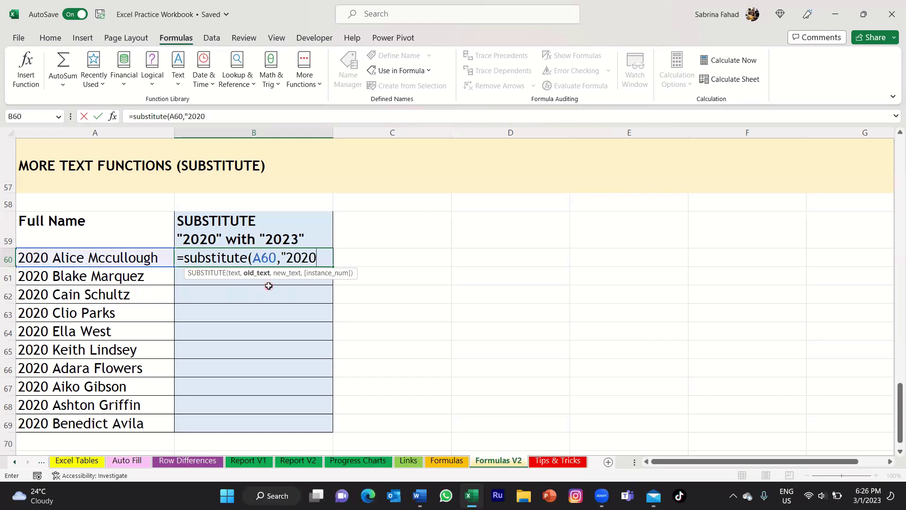
text(",)
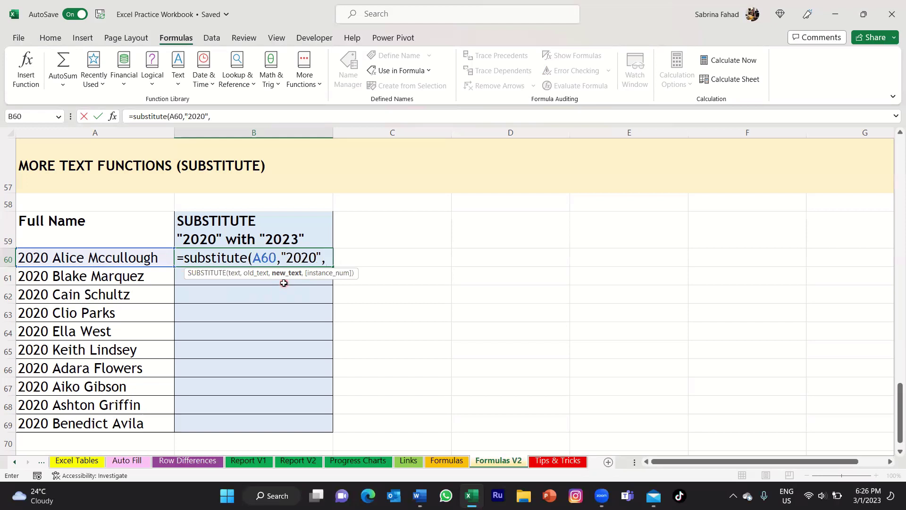
text("2023")
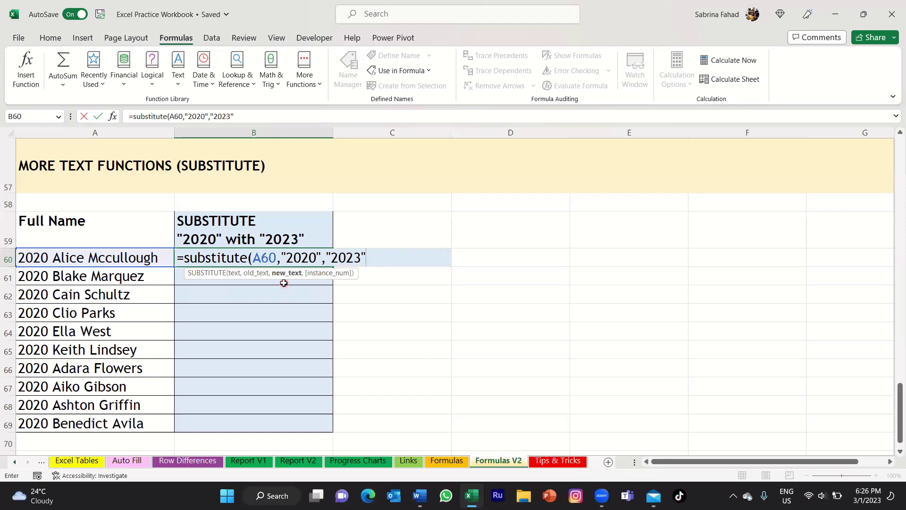
text())
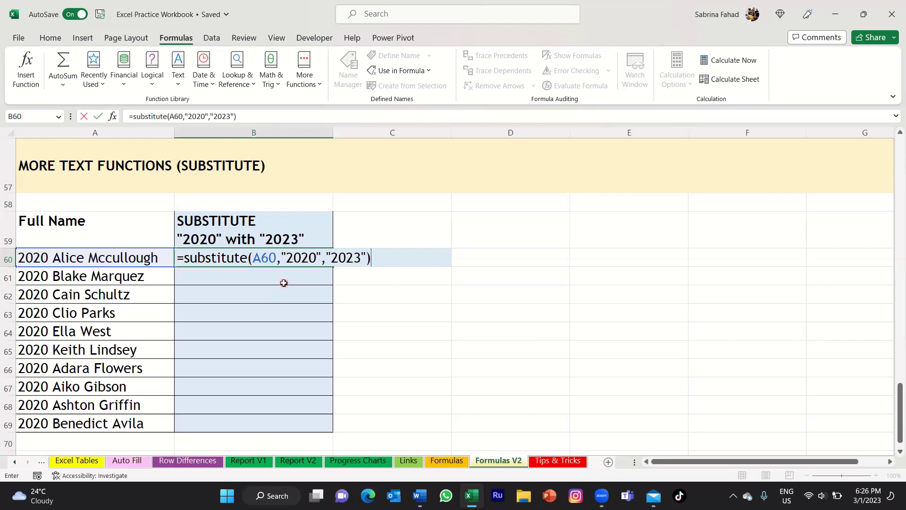
key(Return)
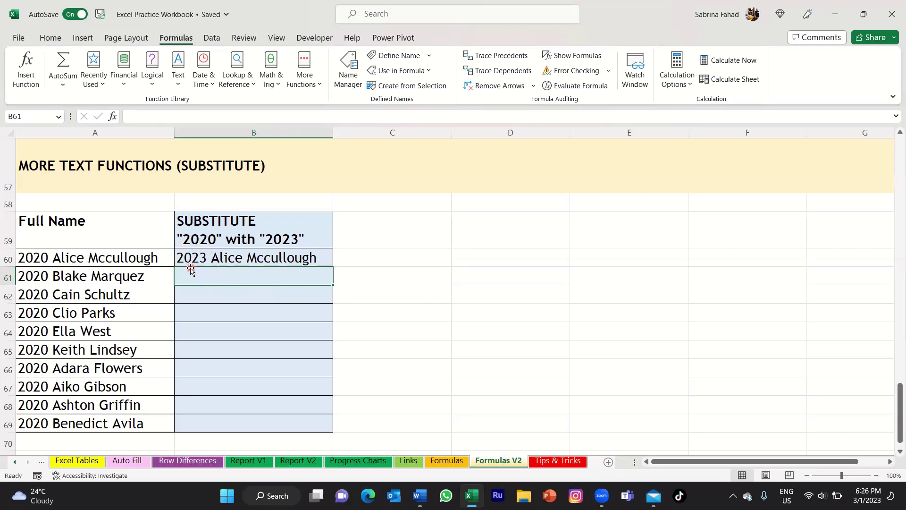
click(326, 257)
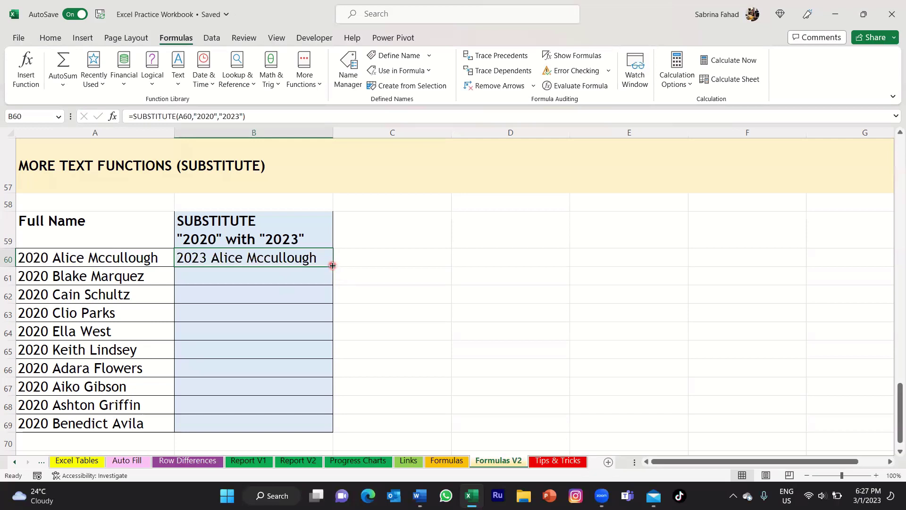
Step: Fill the SUBSTITUTE formula down to B69, spot-check the results, and scroll to the REPLACE table
double_click(332, 265)
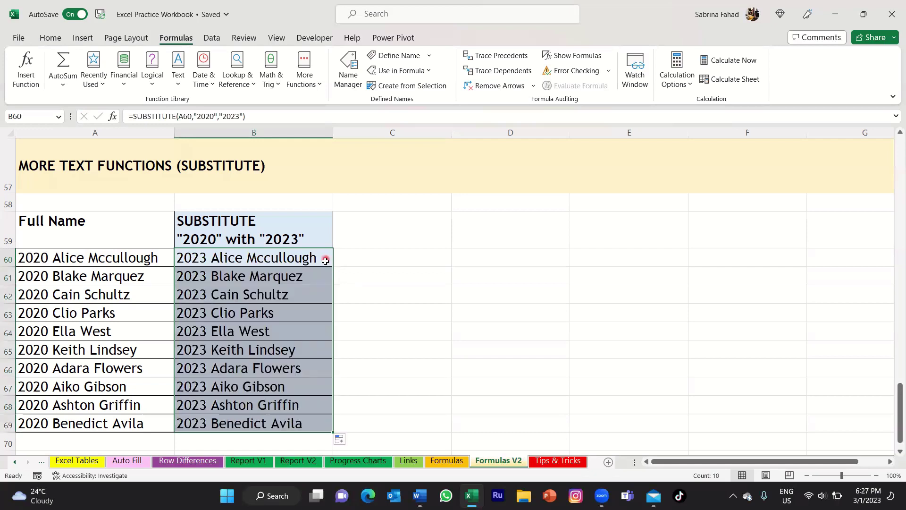
click(323, 296)
click(323, 317)
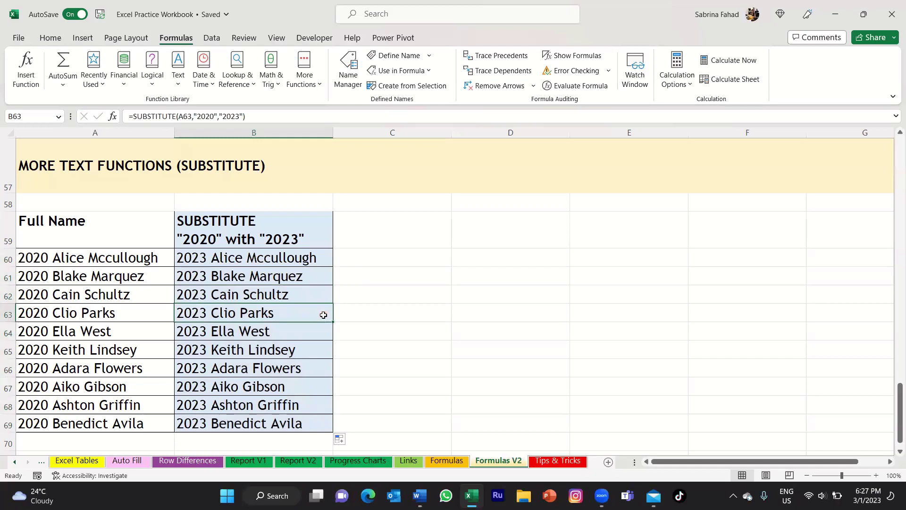
click(321, 333)
click(318, 351)
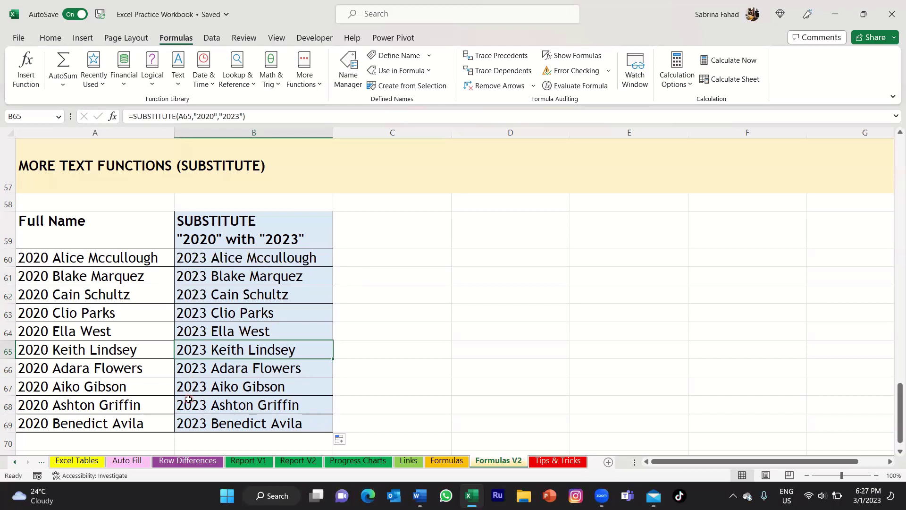
click(400, 229)
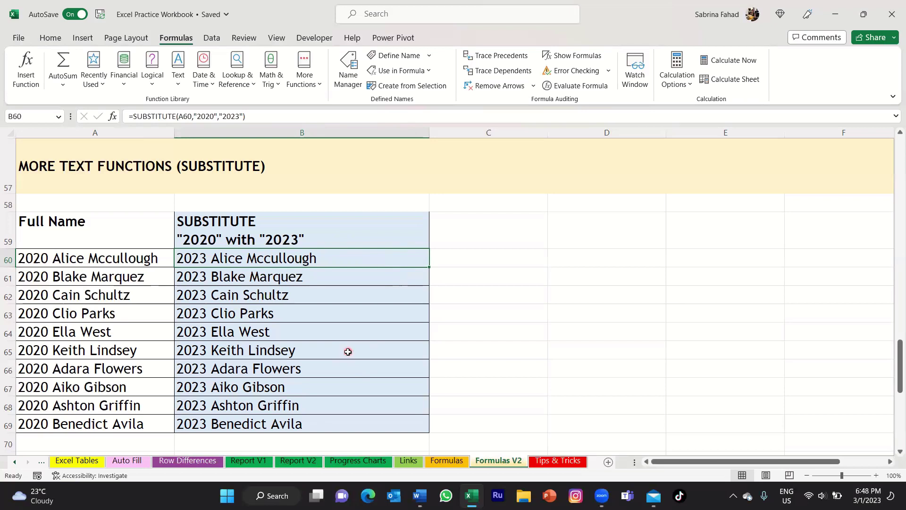
scroll(348, 351, down, 5)
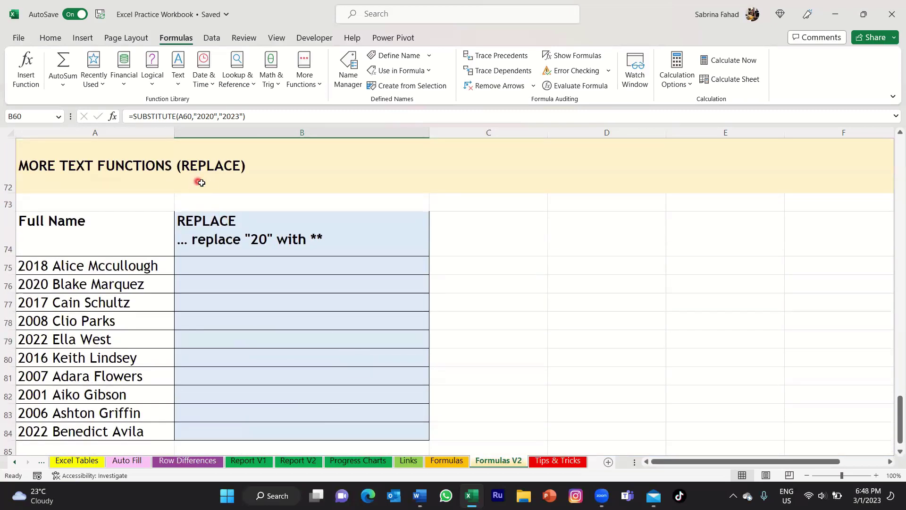
click(163, 267)
click(160, 286)
click(162, 303)
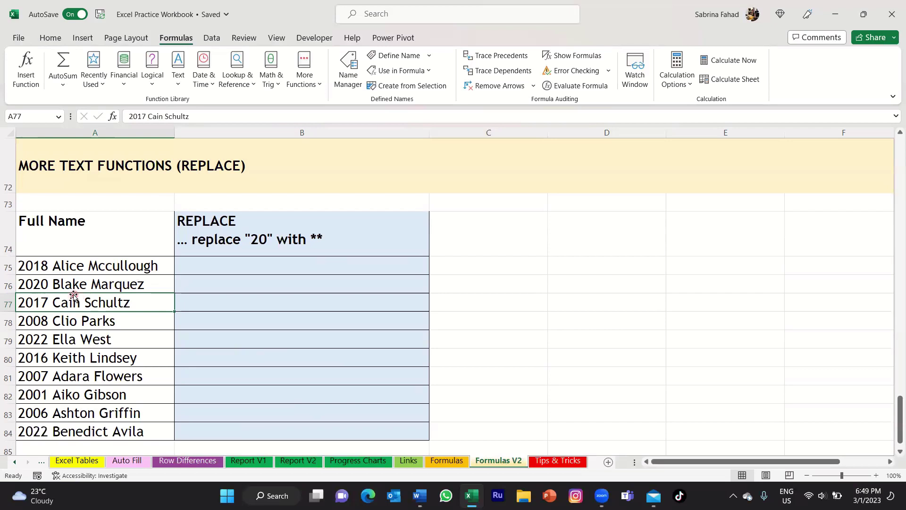
click(164, 267)
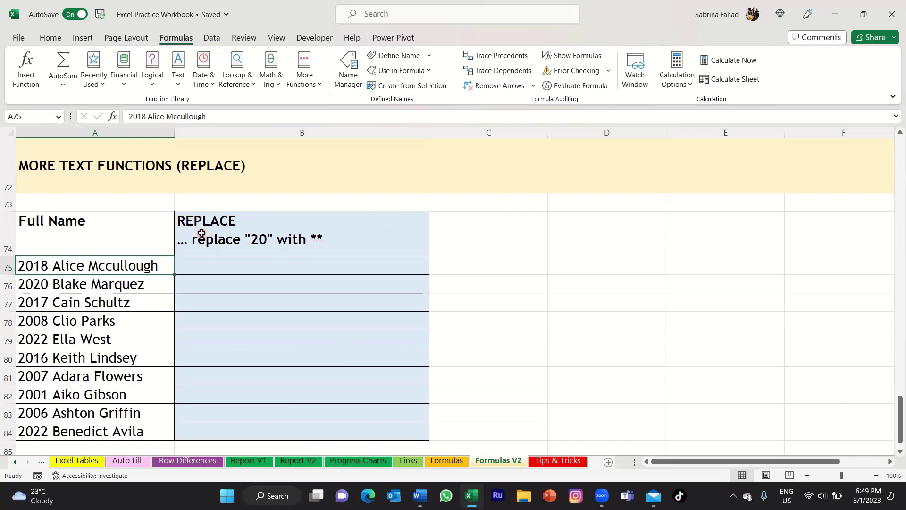
Step: Begin =replace(A75, in cell B75 with A75's full name as the text
click(404, 267)
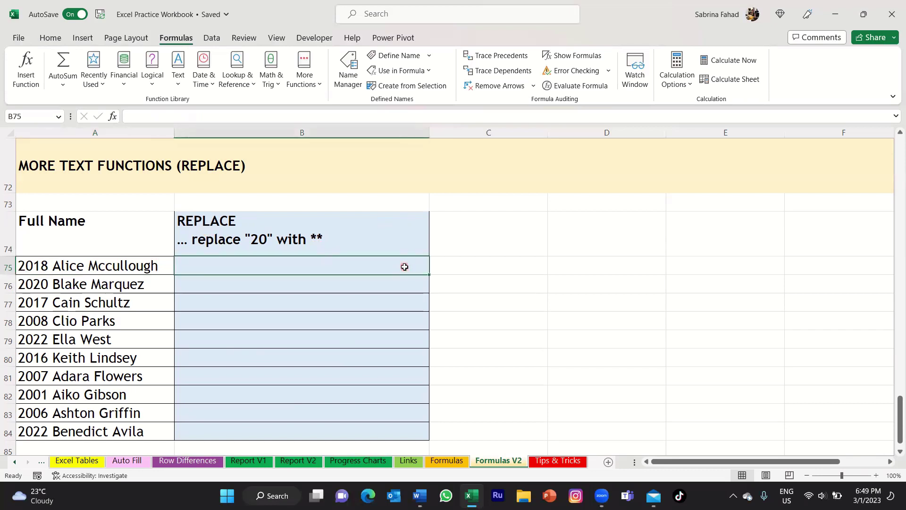
text(=)
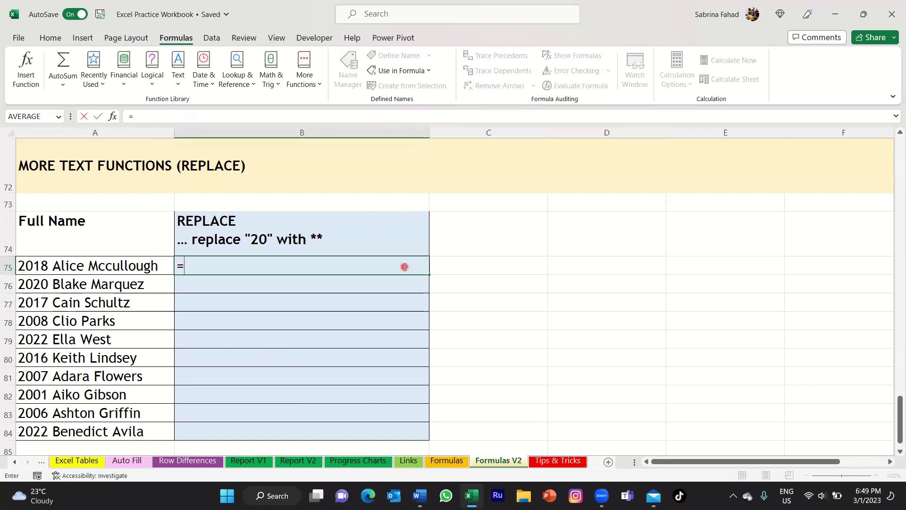
text(replace)
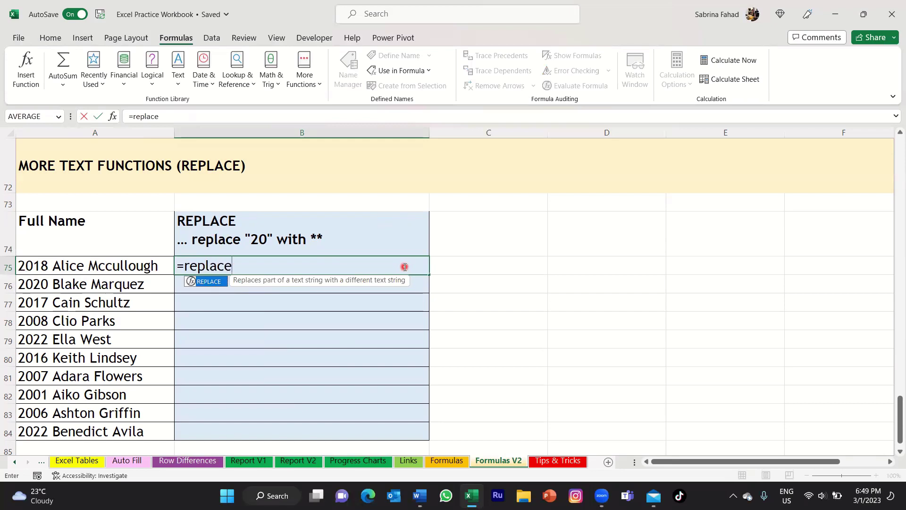
text(()
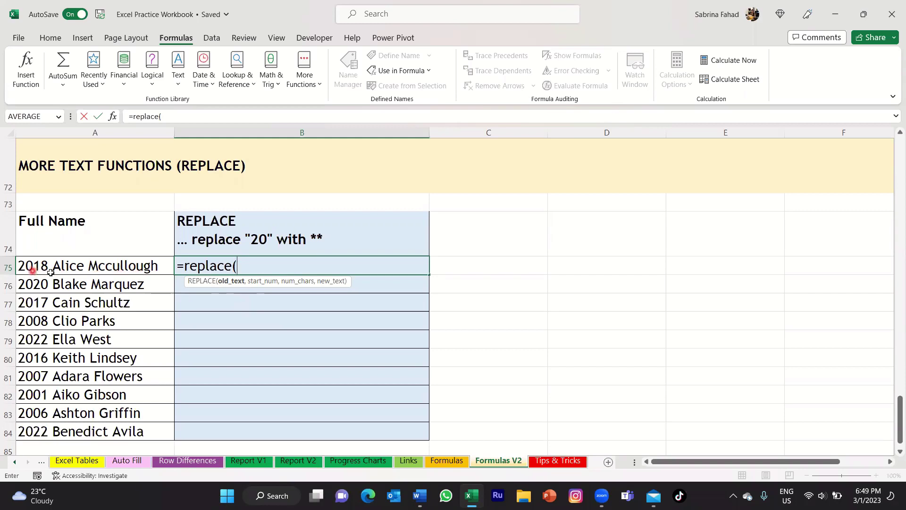
click(167, 267)
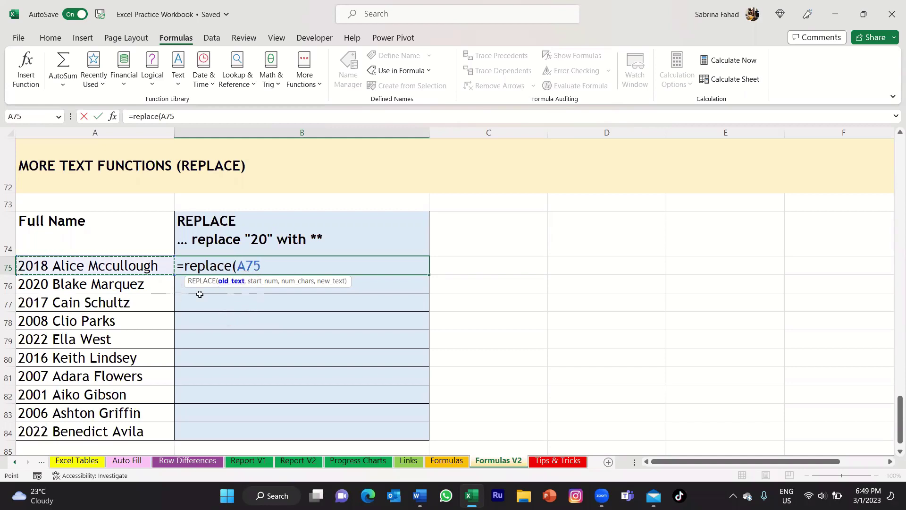
text(,)
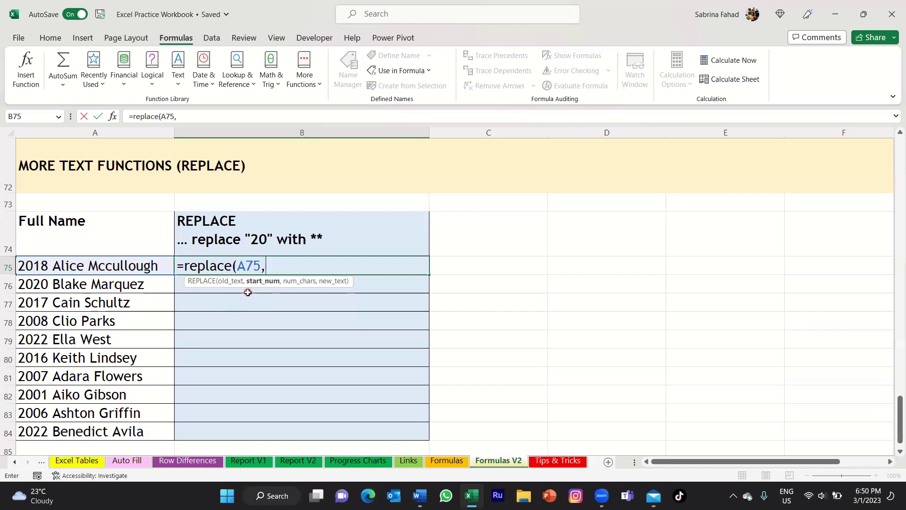
text(1,)
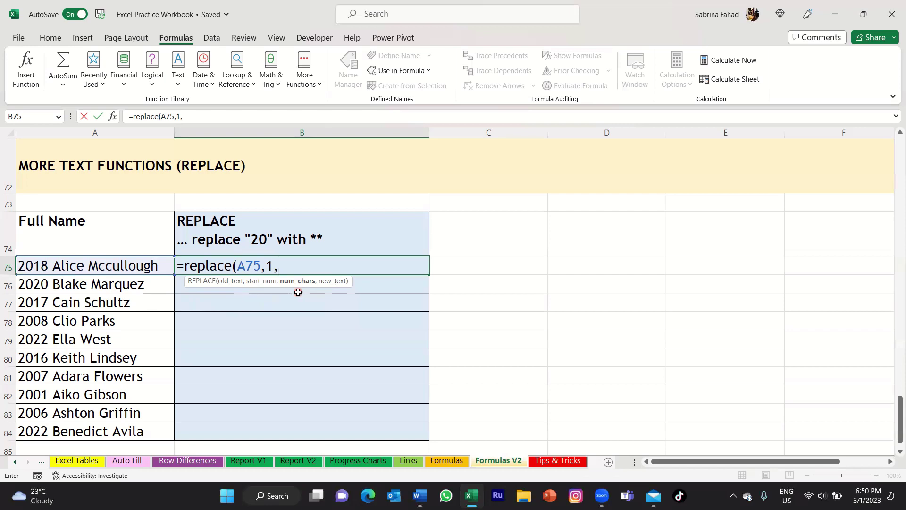
click(24, 276)
click(267, 275)
text(,)
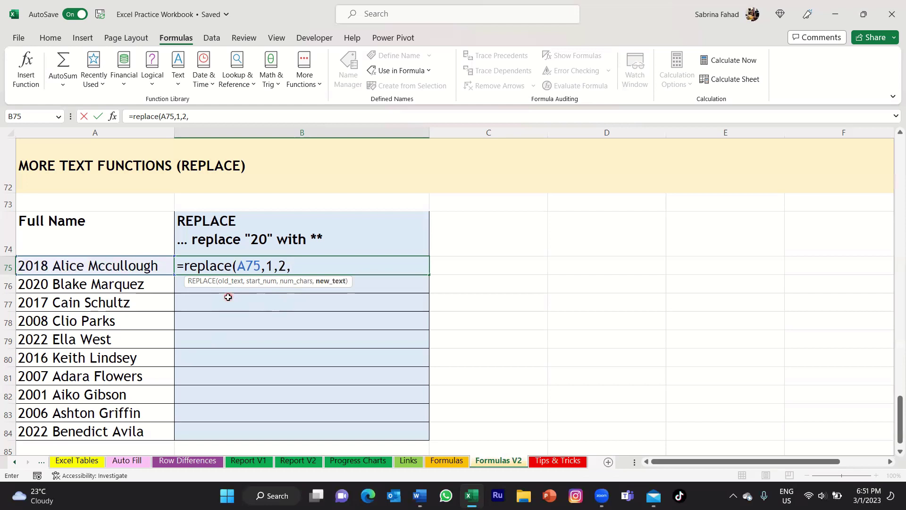
text("**"))
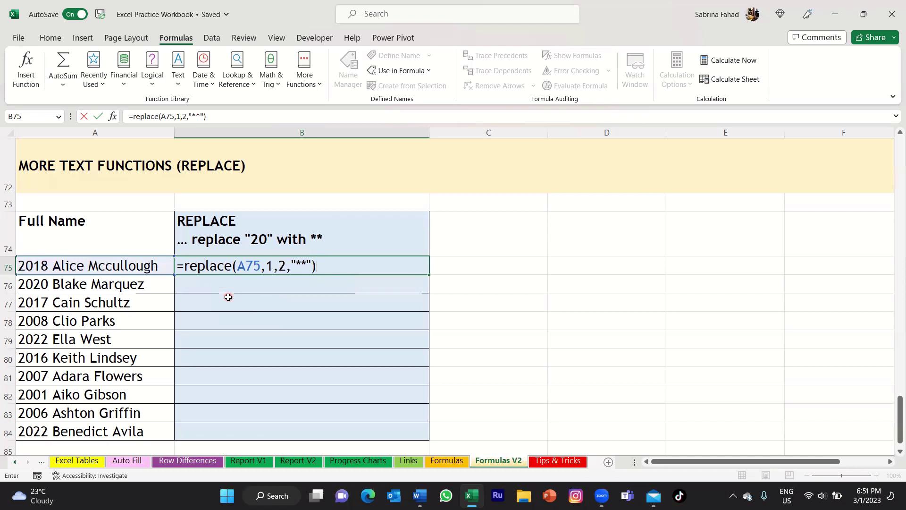
key(Return)
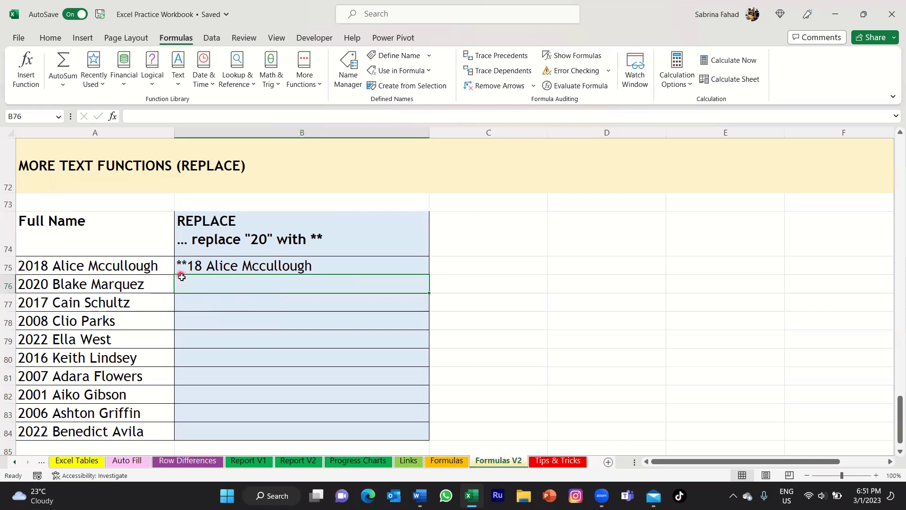
Step: Copy the B75 REPLACE formula down through B84 and spot-check the copied results
click(409, 264)
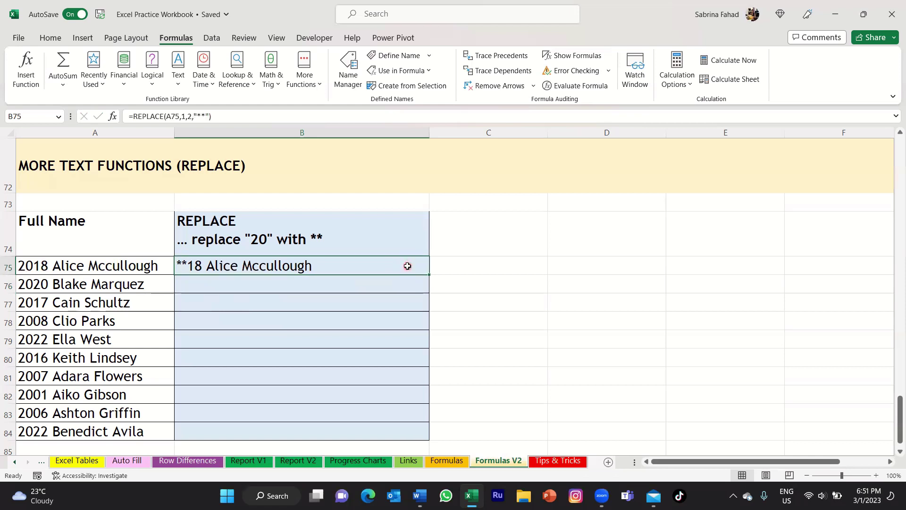
click(405, 263)
click(420, 269)
double_click(428, 274)
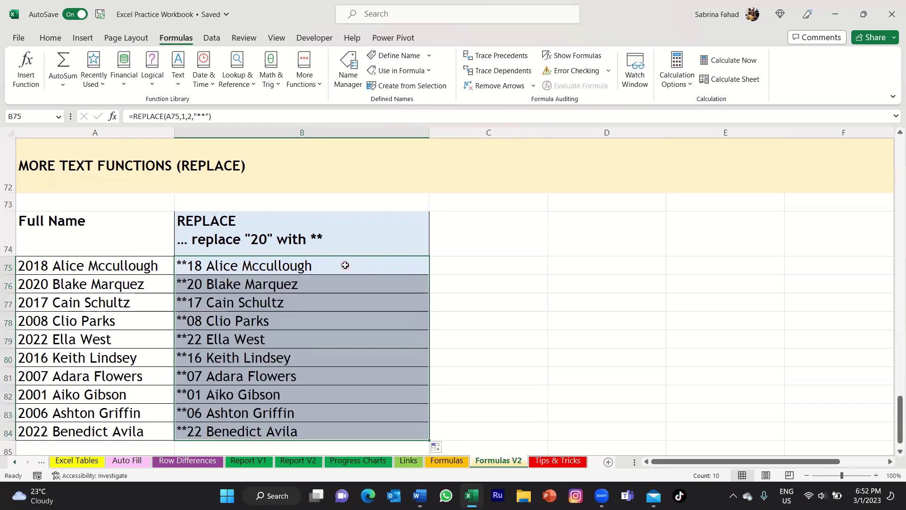
click(360, 281)
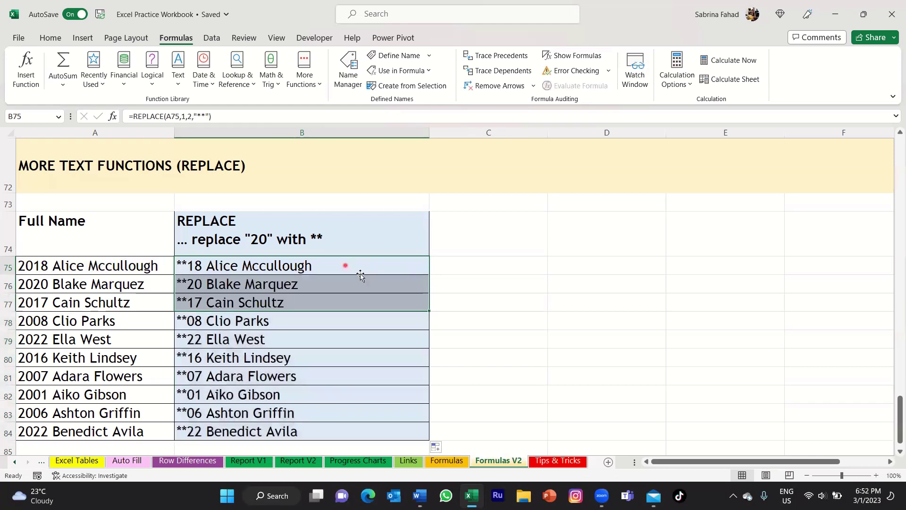
click(336, 304)
click(340, 325)
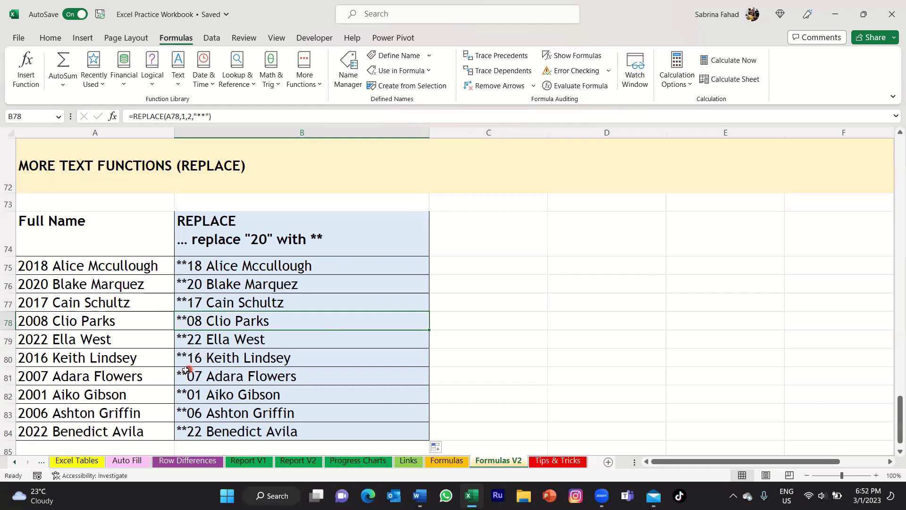
click(387, 265)
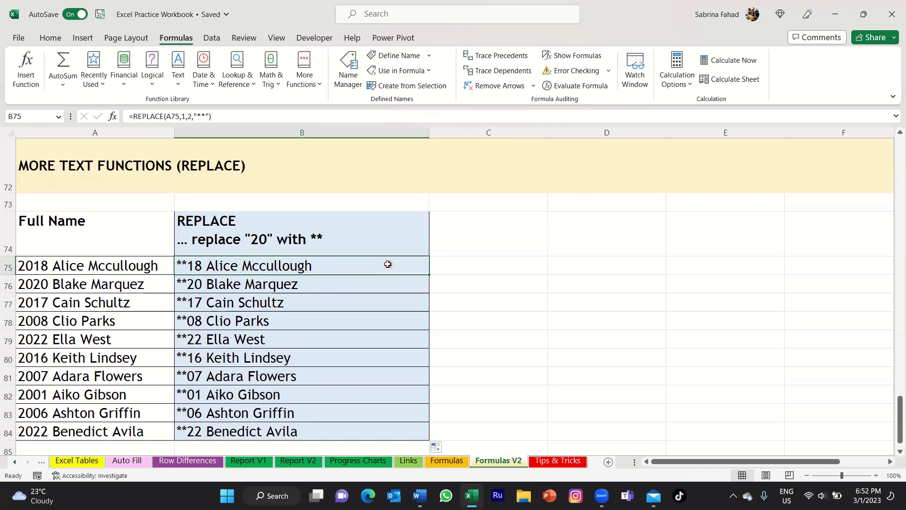